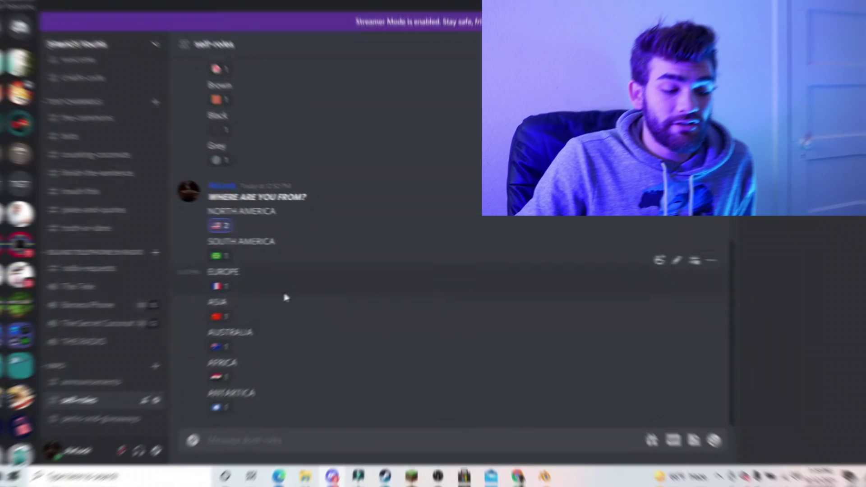
pyautogui.scroll(1, 341, 363)
pyautogui.scroll(-1, 326, 350)
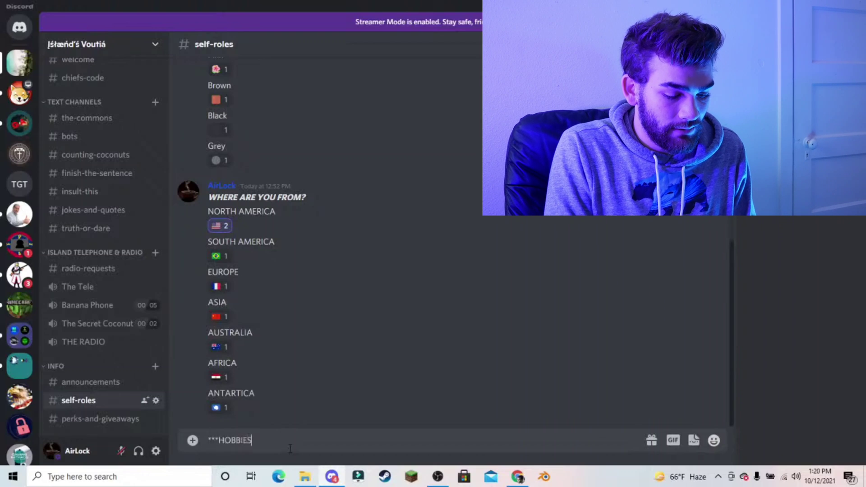
pyautogui.write('***')
# Post '***HOBBIES***' and then 'Hicking' as two messages in #self-roles
pyautogui.press('Return')
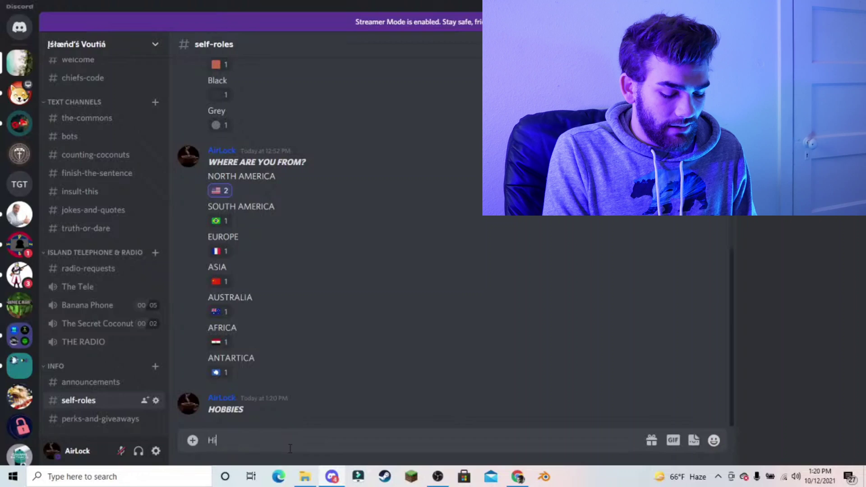
pyautogui.press('Return')
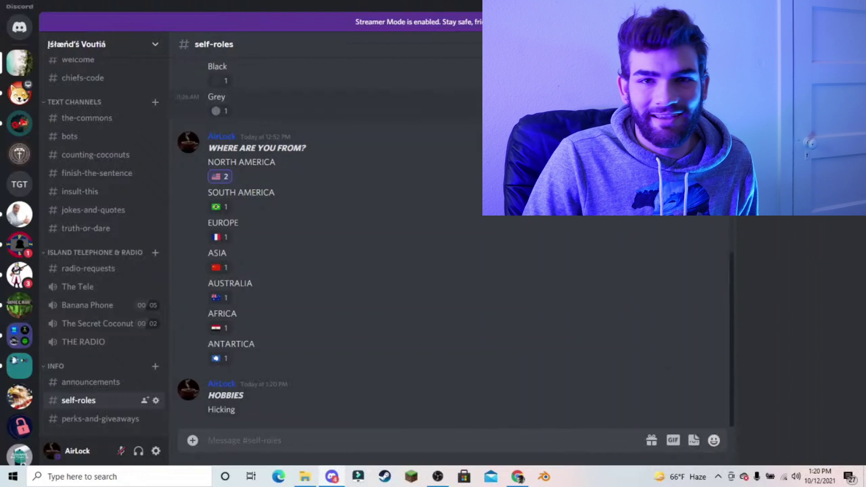
pyautogui.moveTo(515, 276)
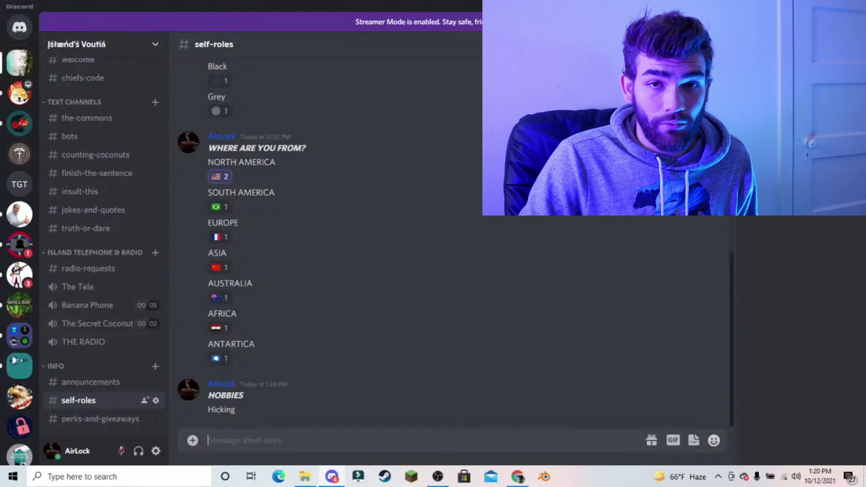
pyautogui.moveTo(467, 275)
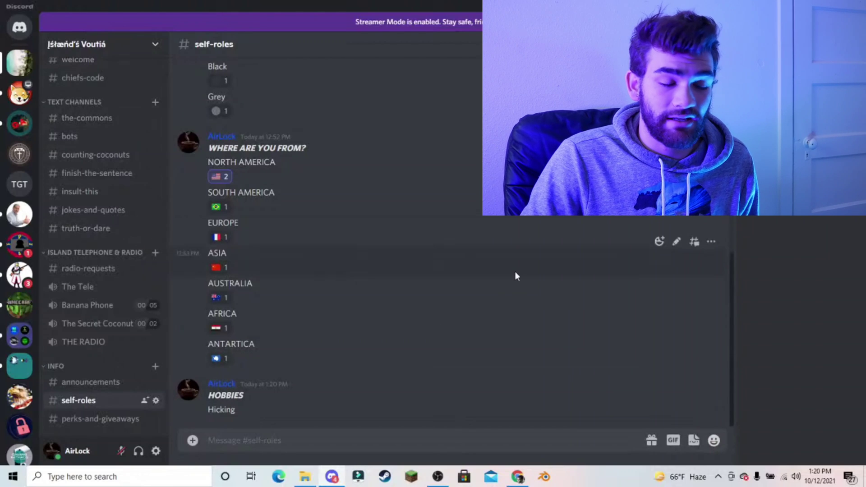
# Create a new role under Server Settings > Roles and name it HICKING
pyautogui.click(88, 44)
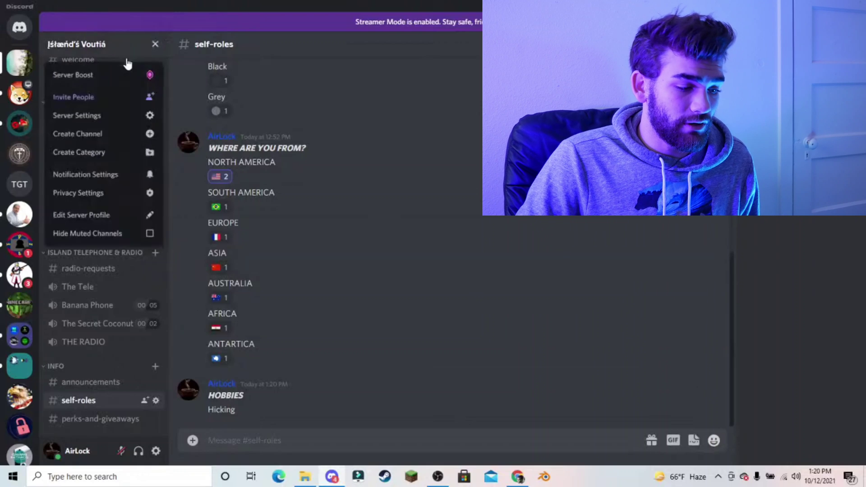
pyautogui.click(76, 115)
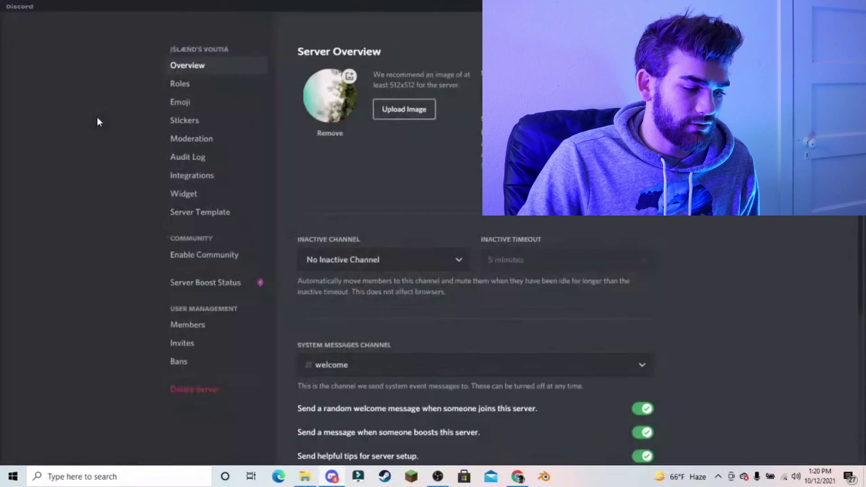
pyautogui.click(189, 84)
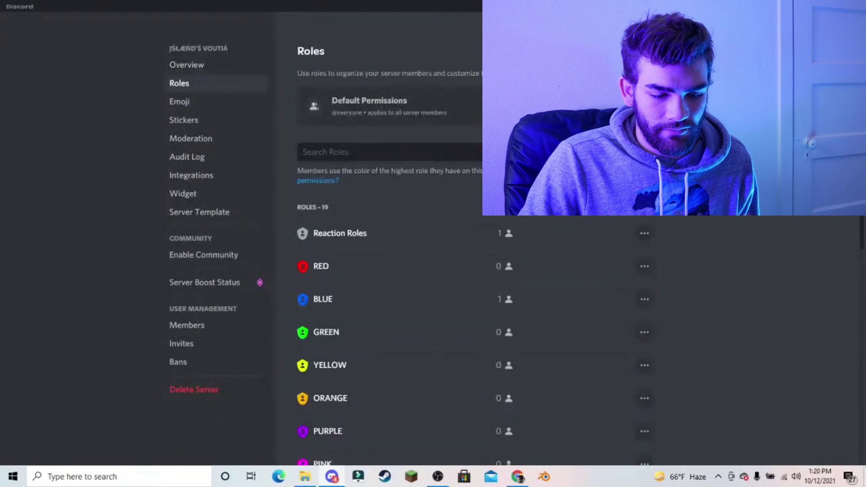
pyautogui.click(446, 152)
pyautogui.doubleClick(460, 134)
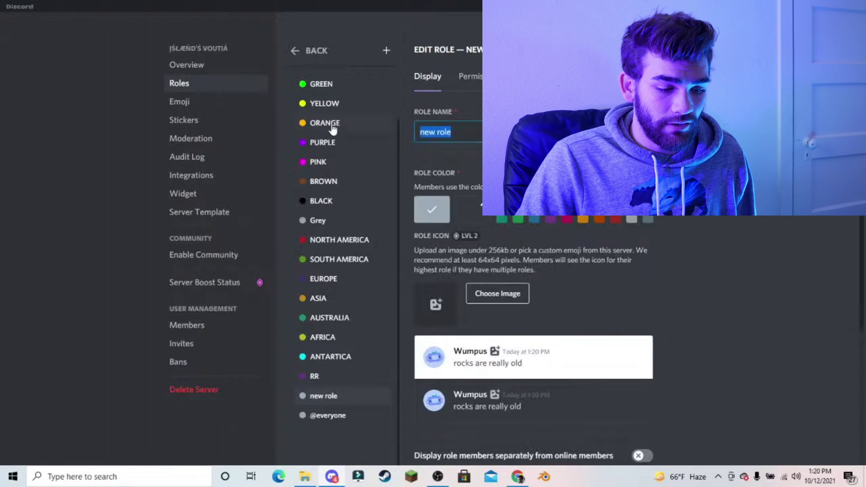
pyautogui.press('BackSpace')
pyautogui.write('Hi')
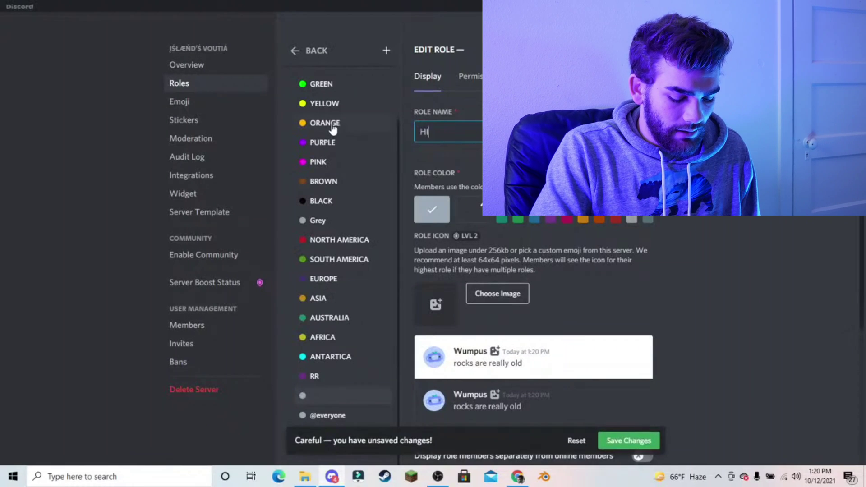
# Give the HICKING role a custom green colour and save it
pyautogui.click(470, 209)
pyautogui.moveTo(507, 291); pyautogui.dragTo(551, 293)
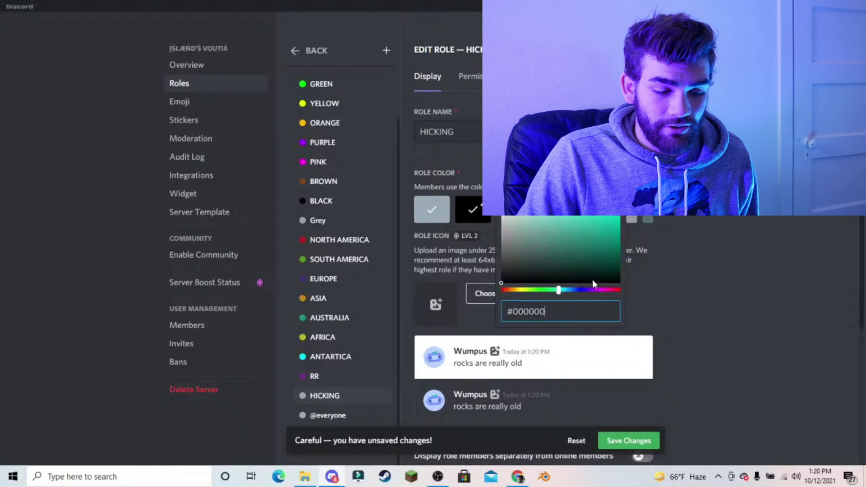
pyautogui.click(589, 291)
pyautogui.click(720, 272)
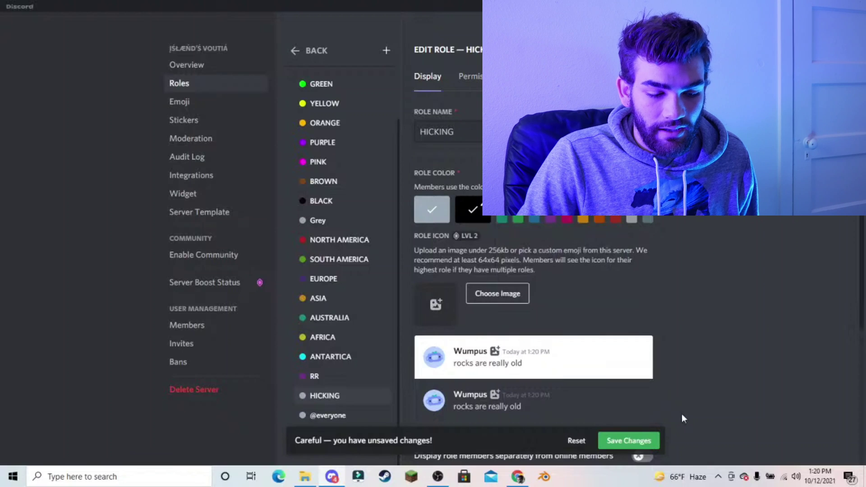
pyautogui.click(628, 440)
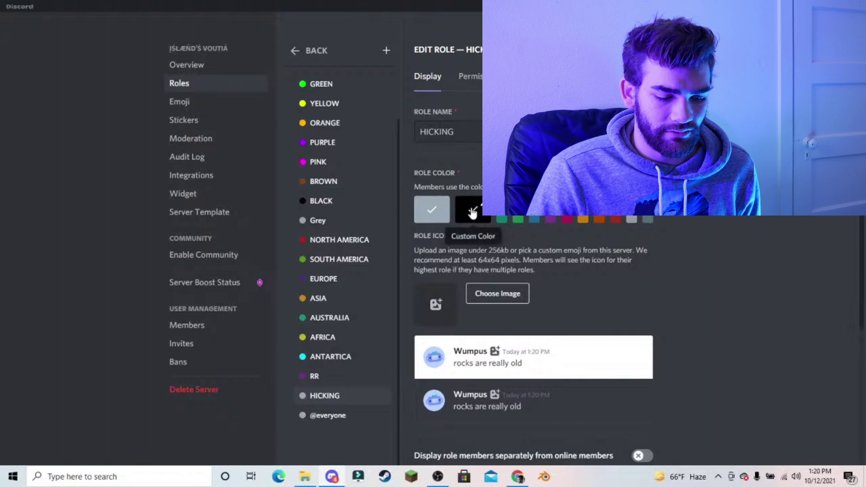
# Change the HICKING role's colour to dark green and save again
pyautogui.click(488, 219)
pyautogui.click(553, 250)
pyautogui.click(778, 257)
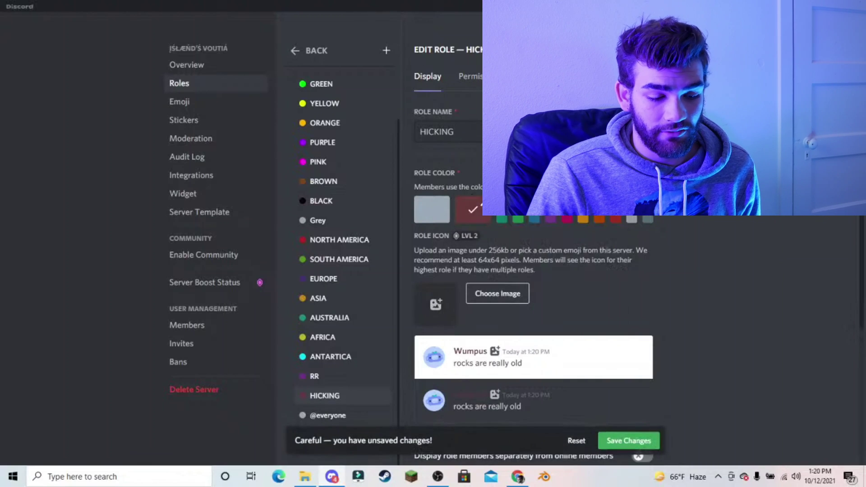
pyautogui.click(473, 210)
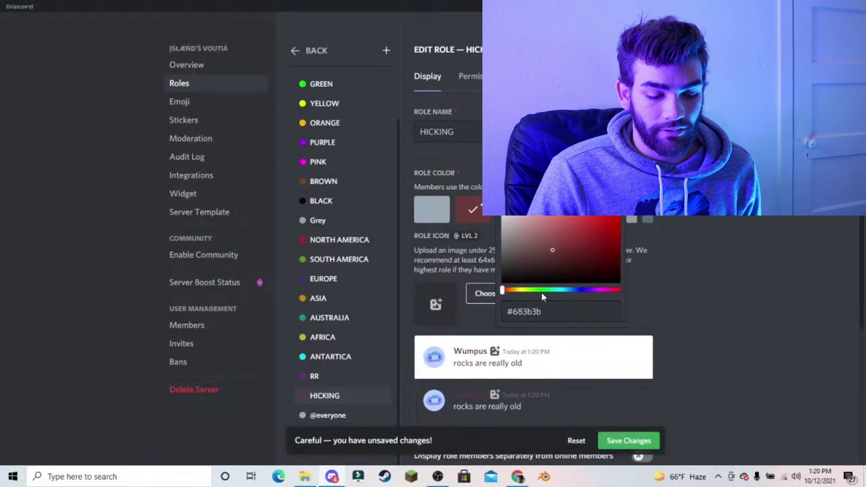
pyautogui.click(597, 255)
pyautogui.click(541, 290)
pyautogui.click(586, 259)
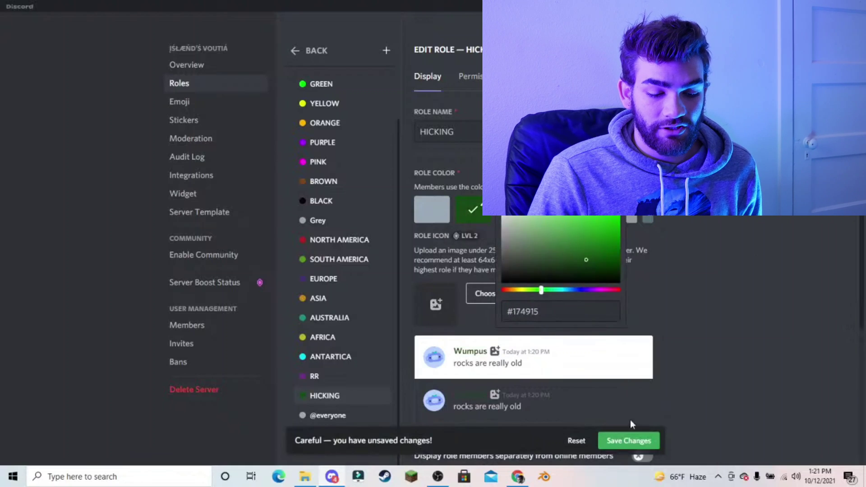
pyautogui.click(629, 440)
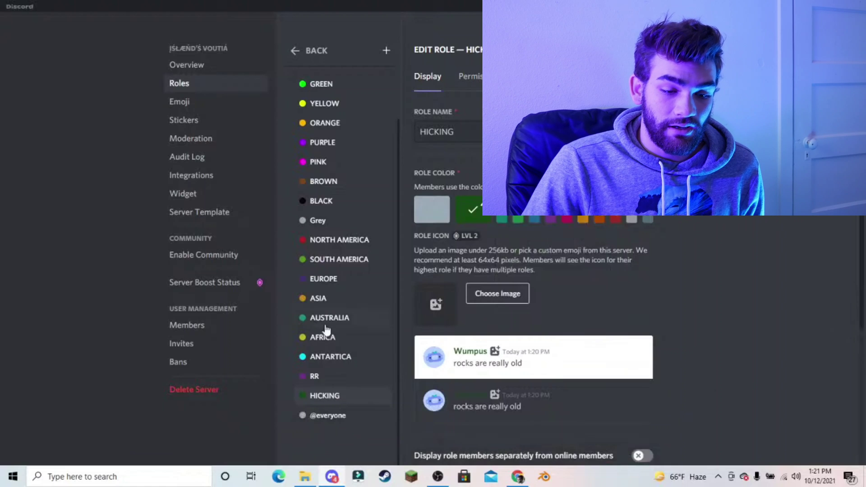
# Return to #self-roles and copy the HOBBIES message's link
pyautogui.press('Escape')
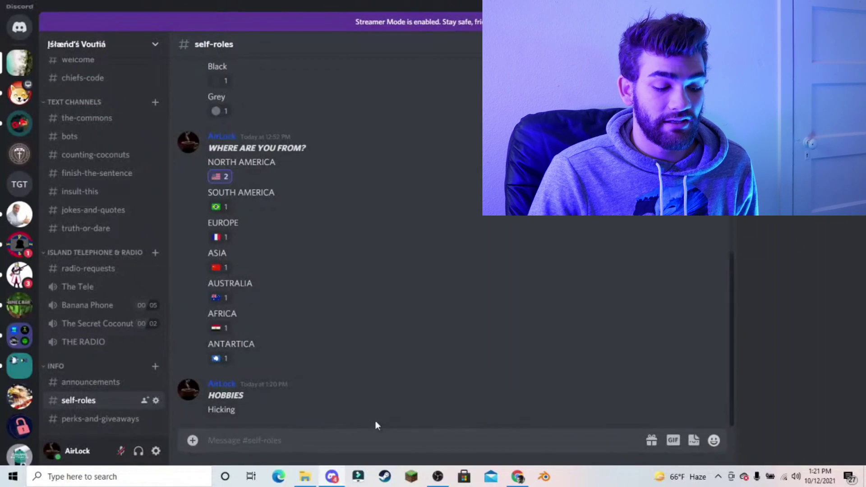
pyautogui.moveTo(447, 403)
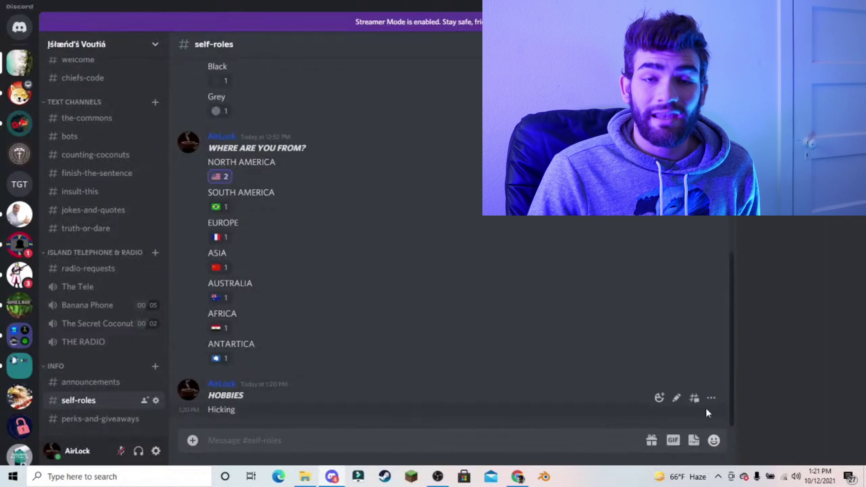
pyautogui.click(713, 401)
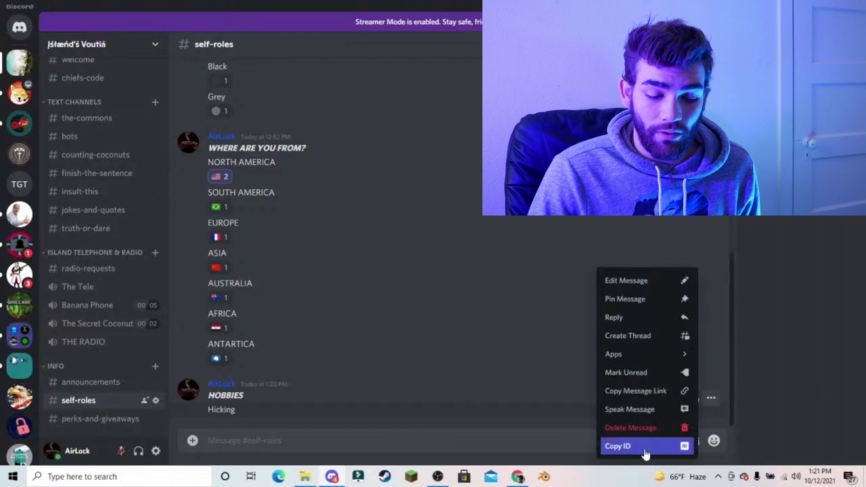
pyautogui.click(641, 393)
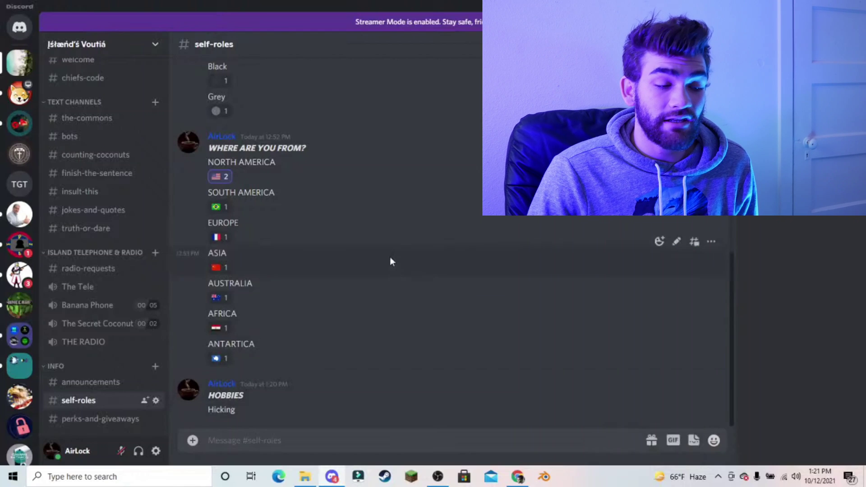
pyautogui.scroll(1, 81, 271)
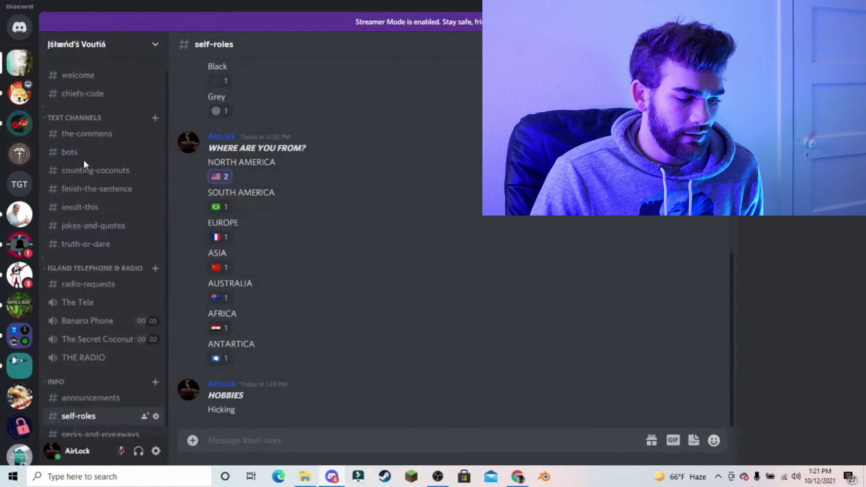
# In #bots, start /reactionroles with the HOBBIES message link pasted and the HICKING role selected
pyautogui.click(70, 152)
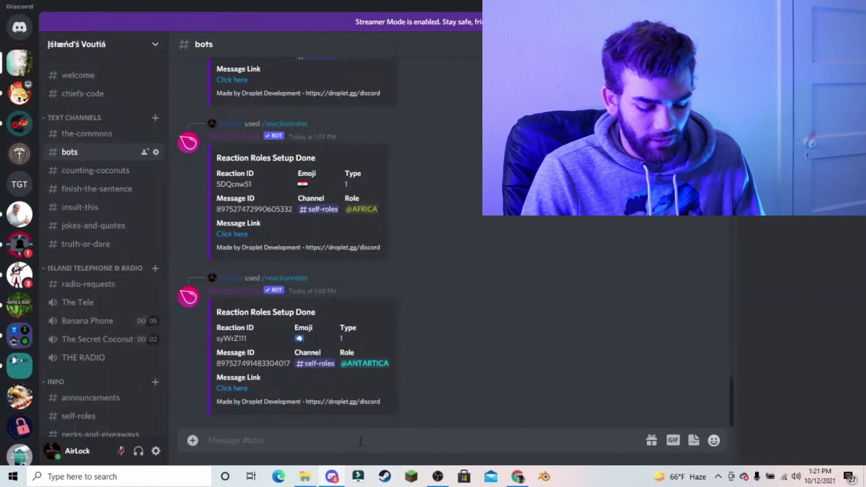
pyautogui.write('/')
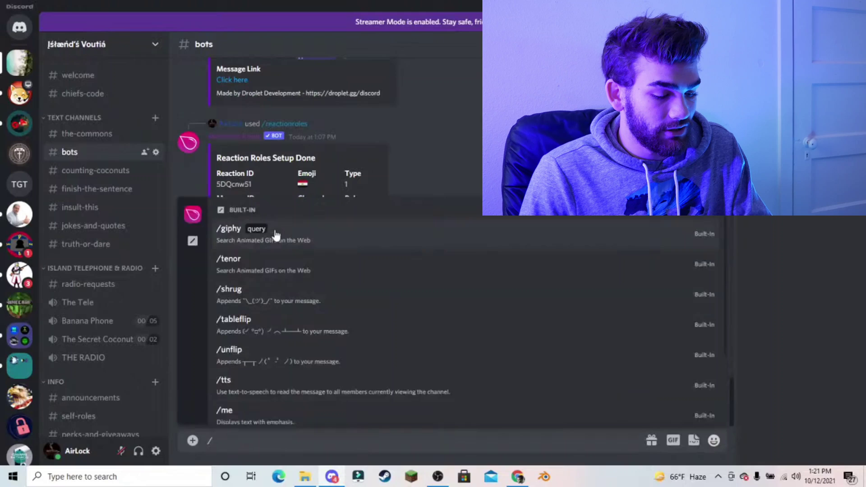
pyautogui.write('re')
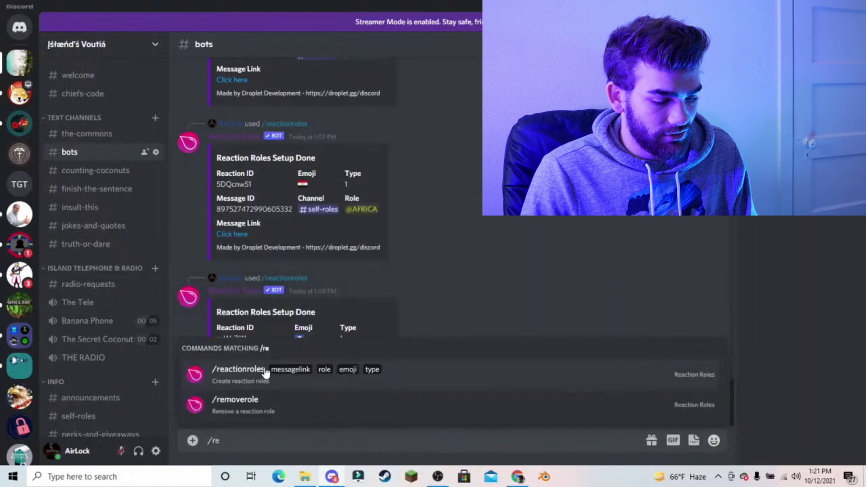
pyautogui.click(257, 372)
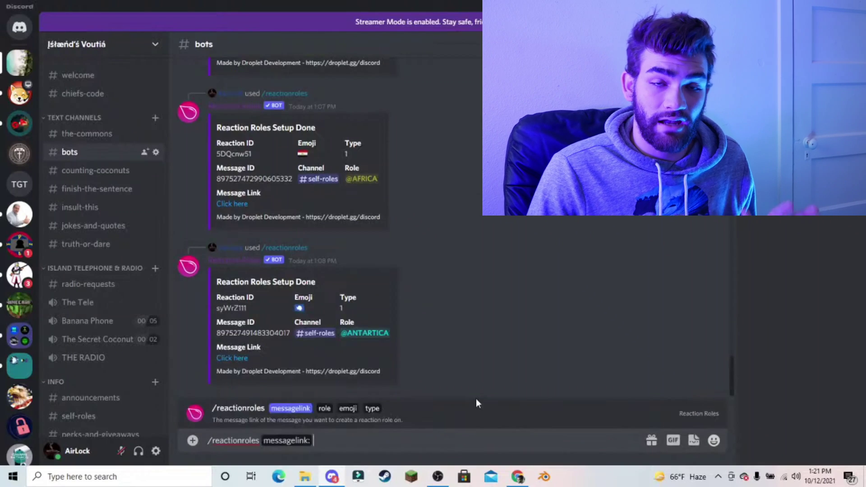
pyautogui.rightClick(323, 441)
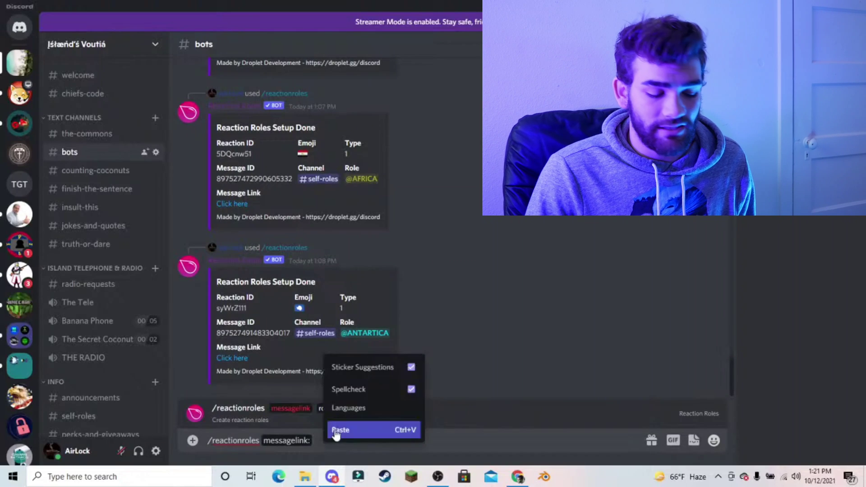
pyautogui.click(336, 430)
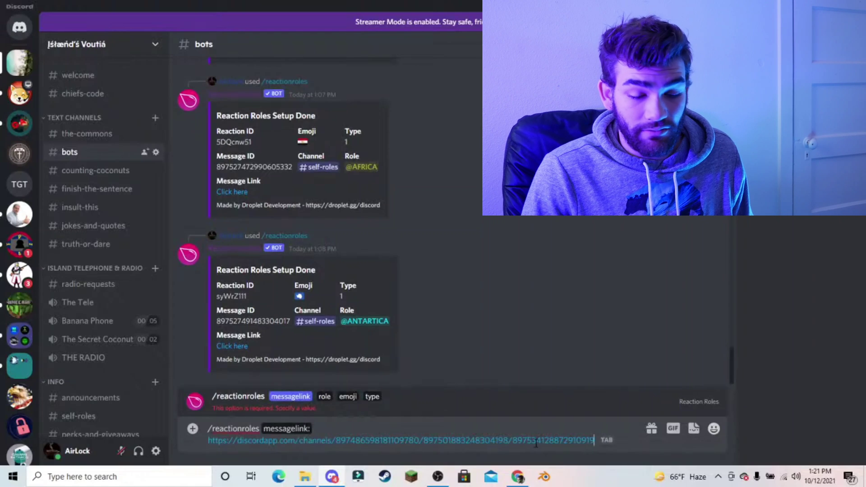
pyautogui.press('Tab')
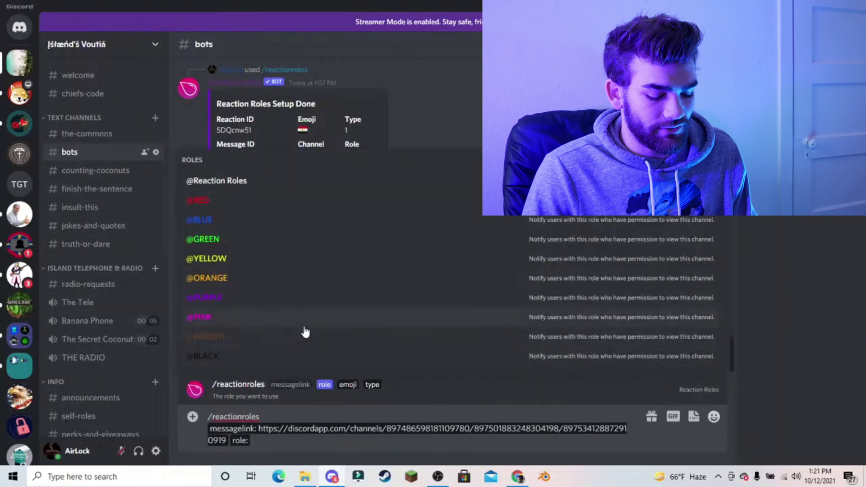
pyautogui.write('hi')
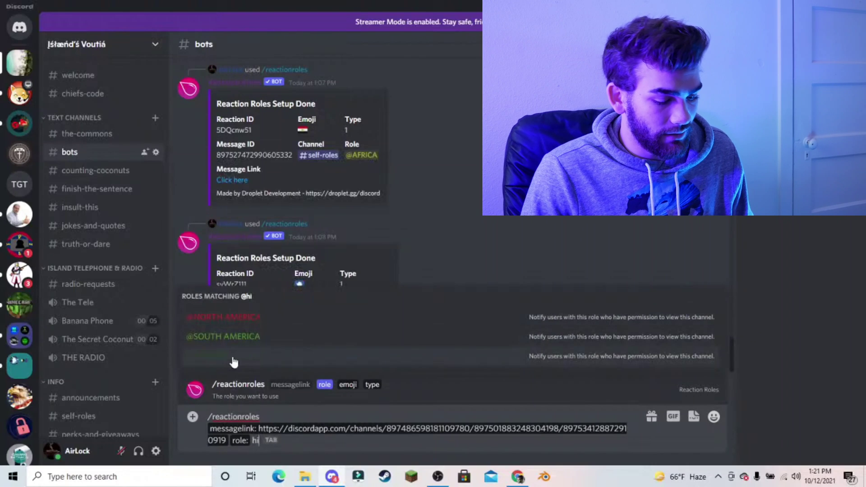
pyautogui.click(233, 356)
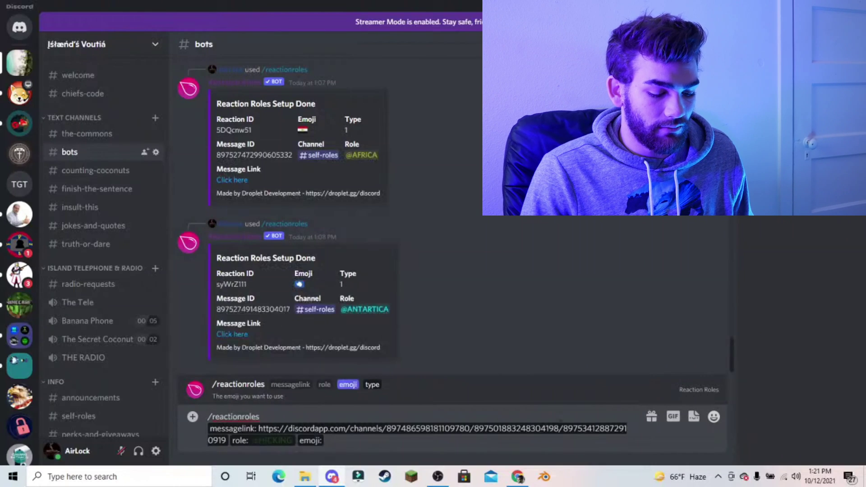
# Set the snow-capped mountain as the reactionroles command's emoji
pyautogui.click(712, 418)
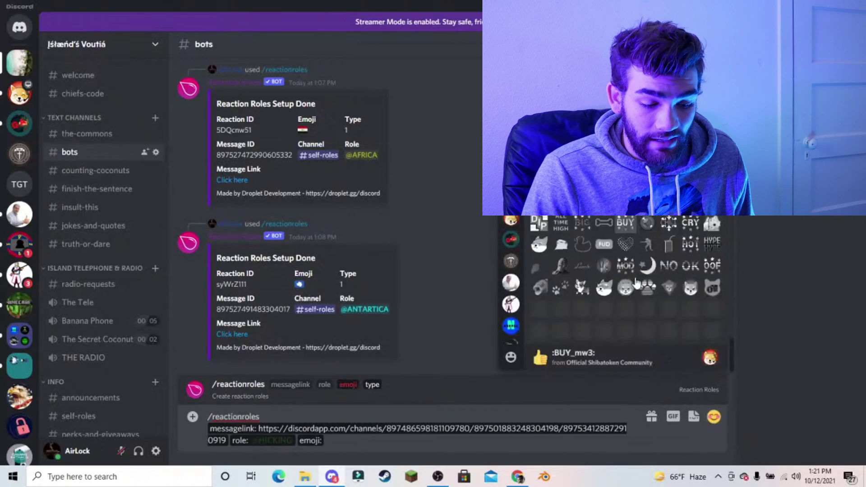
pyautogui.scroll(-5, 608, 298)
pyautogui.scroll(-5, 609, 292)
pyautogui.scroll(-5, 609, 291)
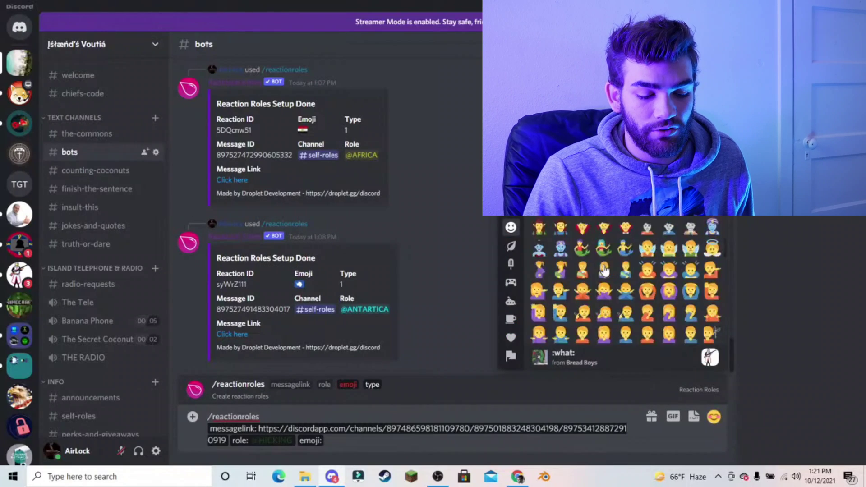
pyautogui.scroll(-5, 609, 291)
pyautogui.scroll(-5, 621, 269)
pyautogui.scroll(-5, 621, 269)
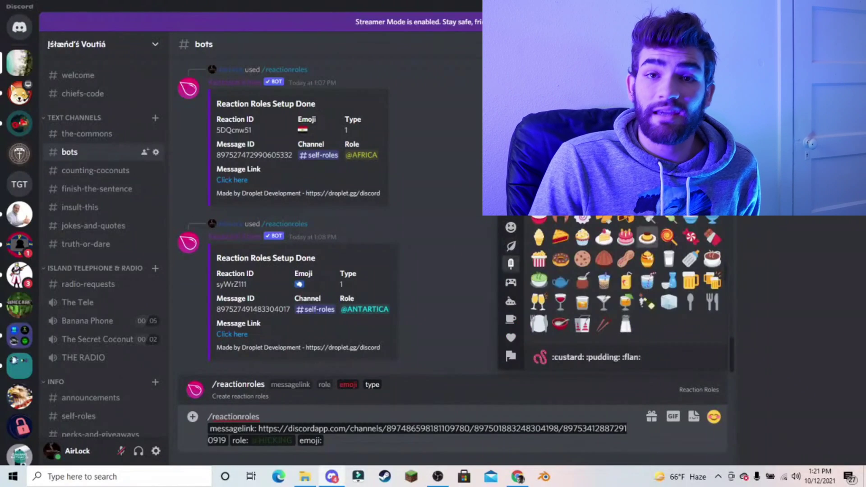
pyautogui.scroll(-5, 621, 270)
pyautogui.scroll(-5, 621, 298)
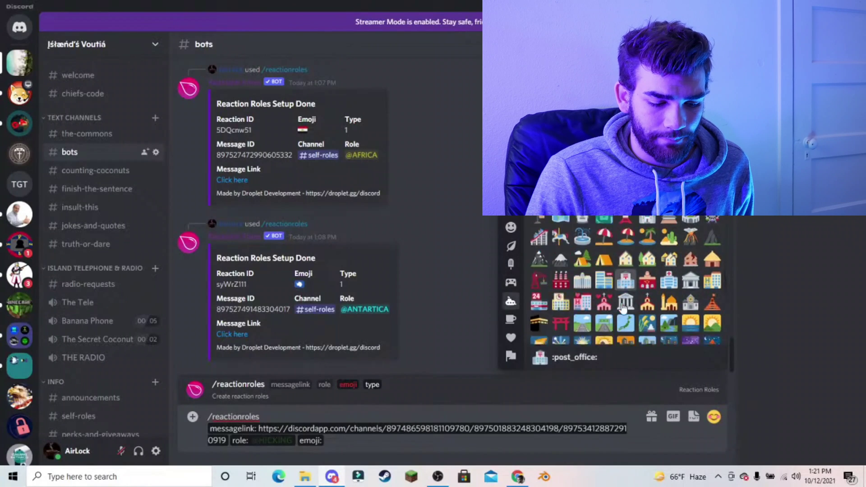
pyautogui.scroll(-5, 621, 298)
pyautogui.scroll(-5, 621, 297)
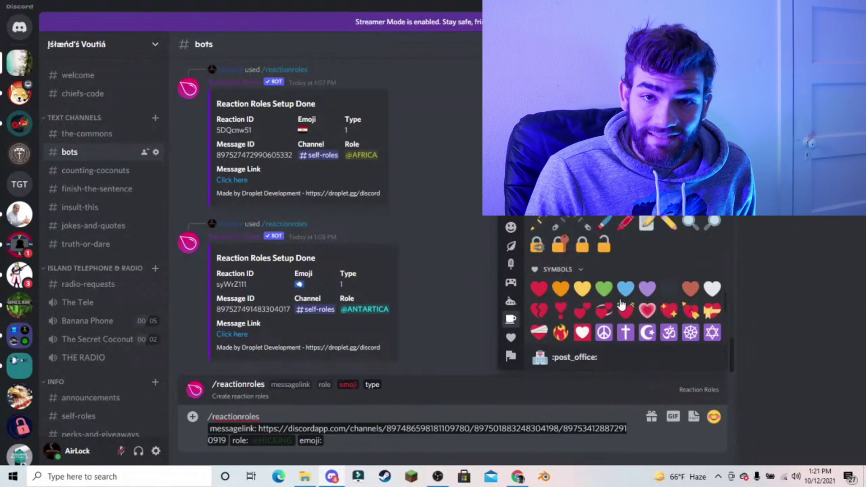
pyautogui.scroll(-2, 621, 305)
pyautogui.scroll(4, 611, 304)
pyautogui.scroll(4, 611, 304)
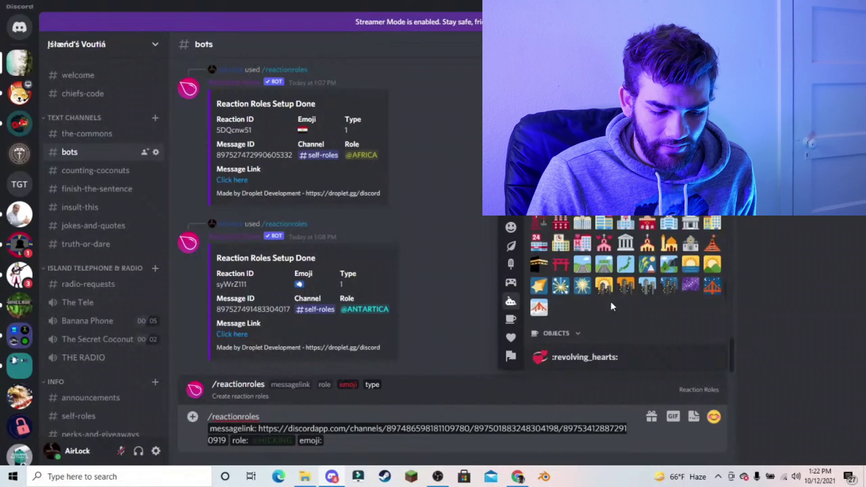
pyautogui.scroll(3, 610, 305)
pyautogui.scroll(3, 610, 305)
pyautogui.scroll(4, 611, 305)
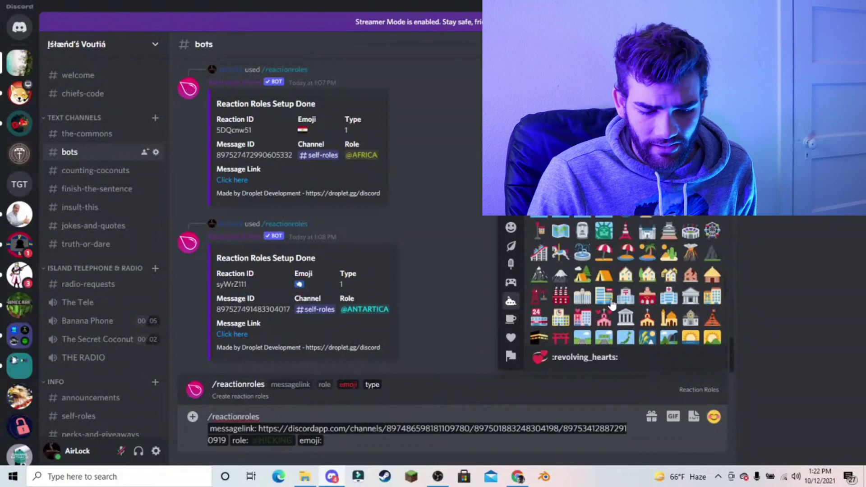
pyautogui.scroll(4, 611, 305)
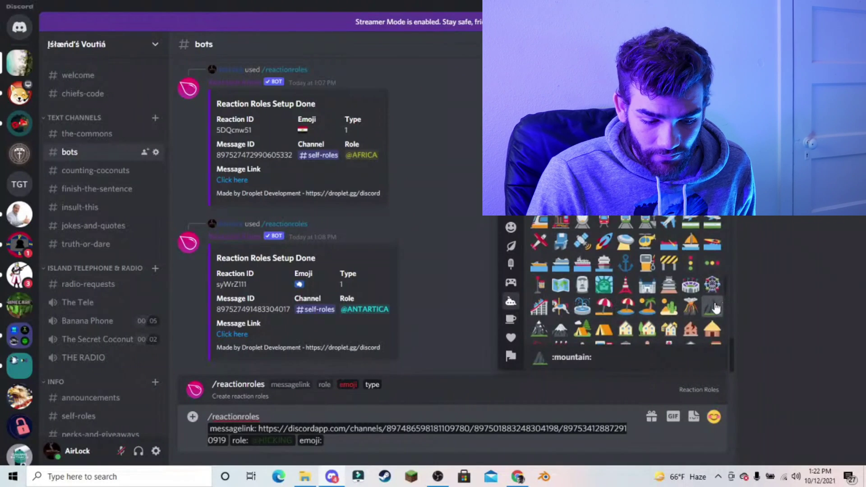
pyautogui.click(539, 331)
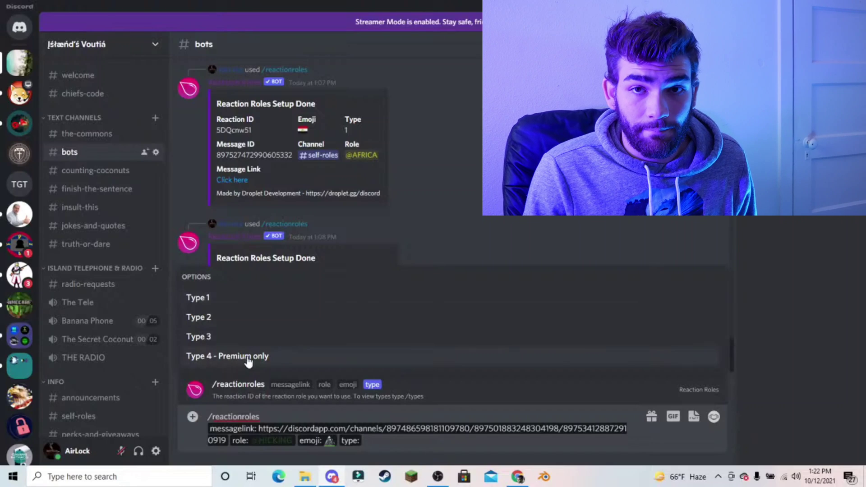
# Choose Type 1 and send the /reactionroles command
pyautogui.click(232, 298)
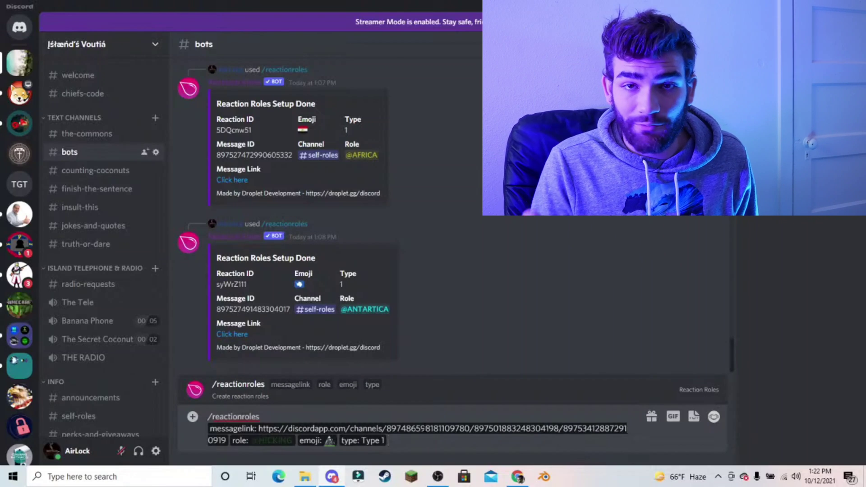
pyautogui.press('Return')
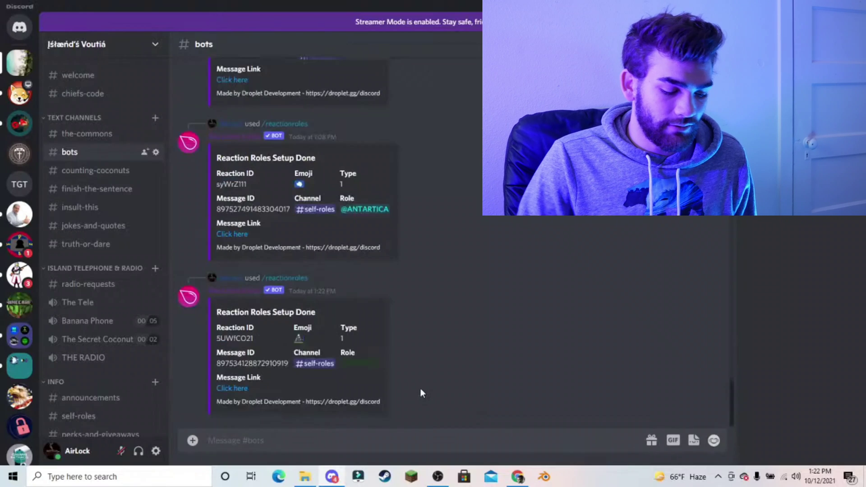
pyautogui.moveTo(447, 339)
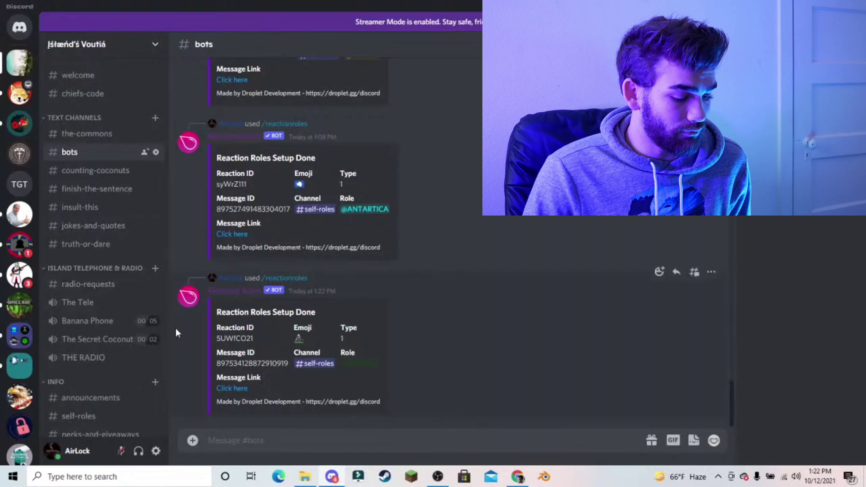
pyautogui.scroll(-1, 116, 349)
# React with the mountain under Hicking, check your roles for HICKING, then open the bot DM
pyautogui.click(78, 401)
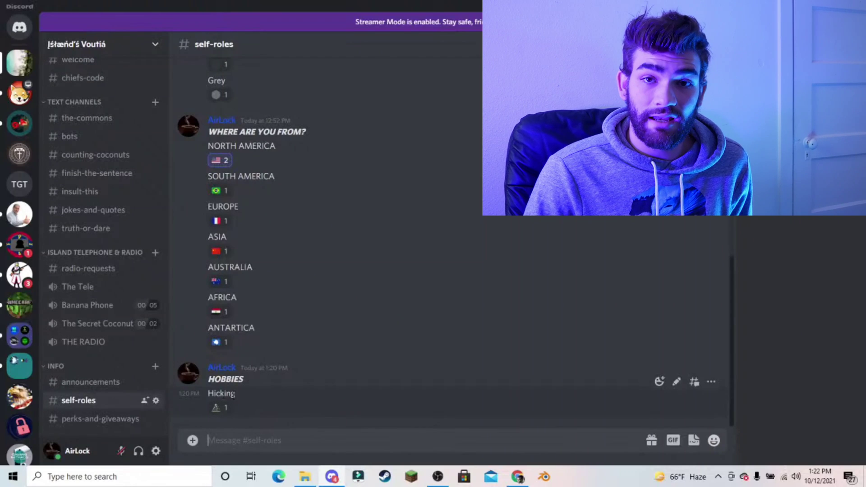
pyautogui.click(221, 408)
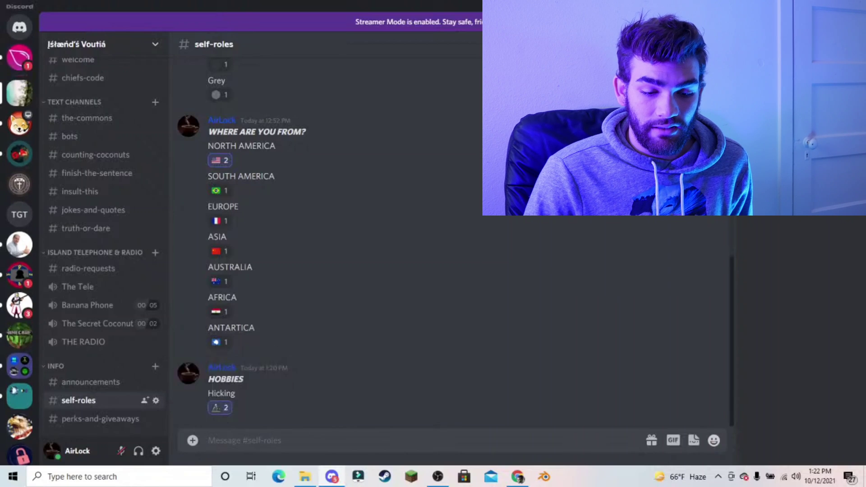
pyautogui.click(758, 230)
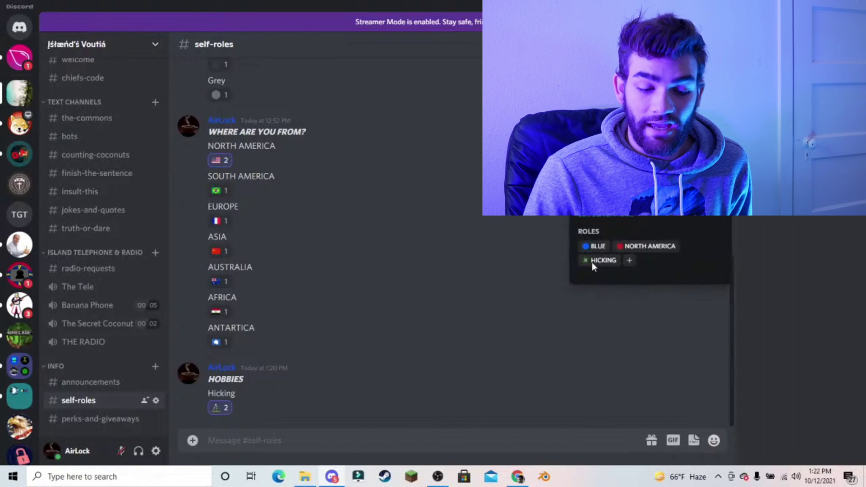
pyautogui.click(479, 245)
pyautogui.click(19, 58)
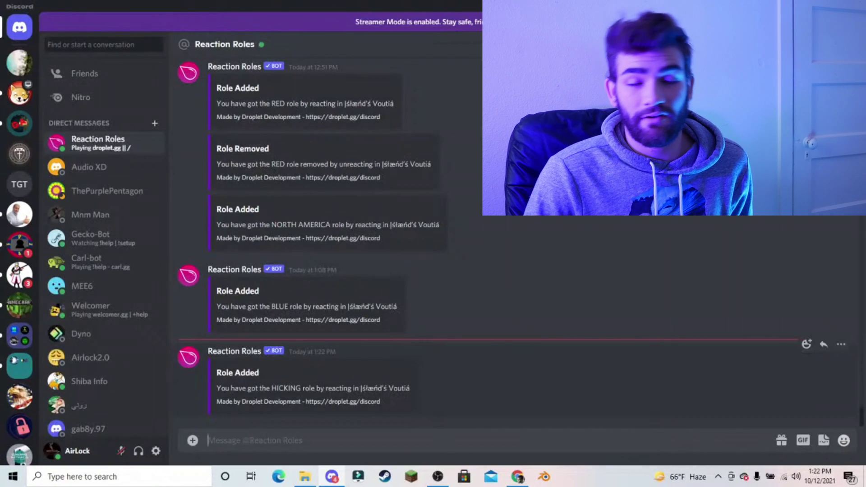
# Remove the mountain reaction in #self-roles and check the bot DM for 'Role Removed'
pyautogui.click(18, 63)
pyautogui.click(217, 408)
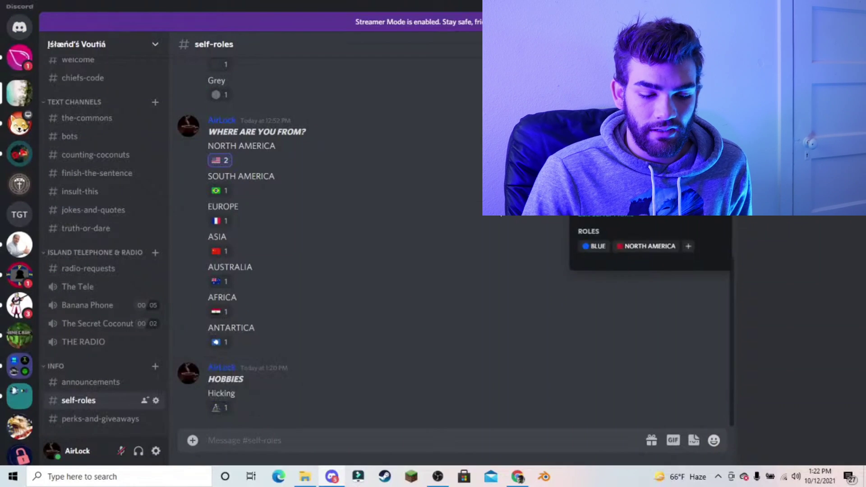
pyautogui.click(20, 63)
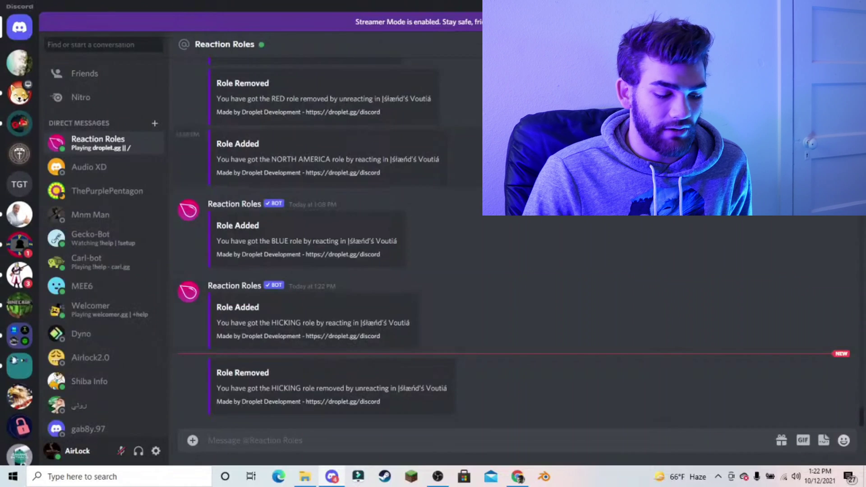
pyautogui.click(19, 63)
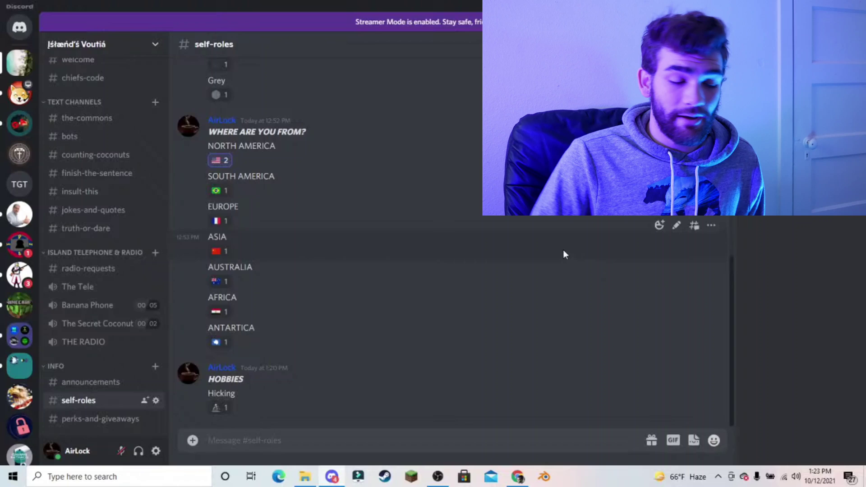
pyautogui.scroll(5, 273, 227)
pyautogui.scroll(-5, 274, 225)
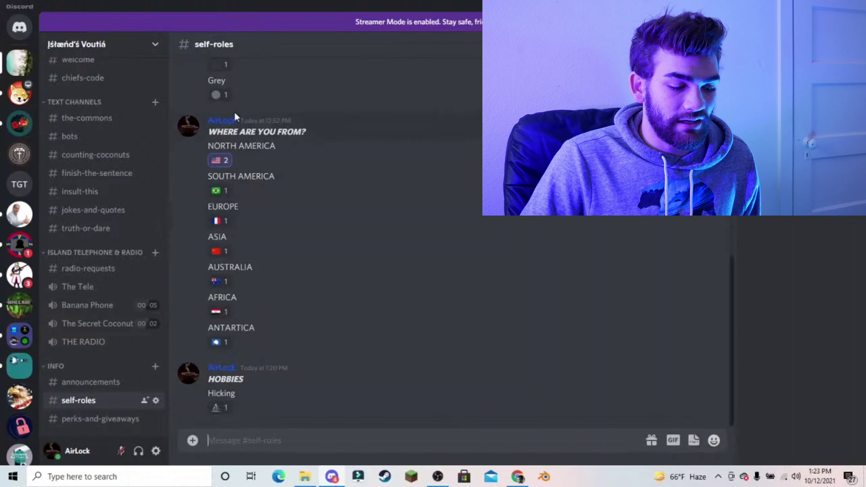
pyautogui.scroll(5, 367, 167)
pyautogui.scroll(-5, 368, 168)
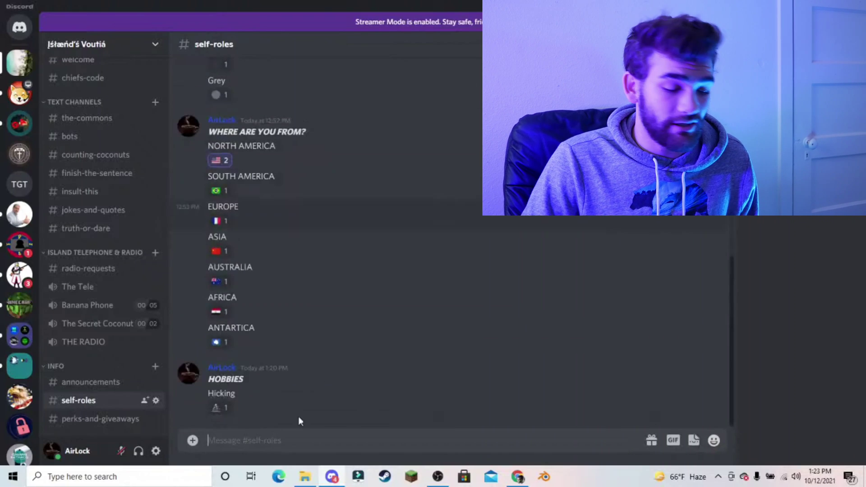